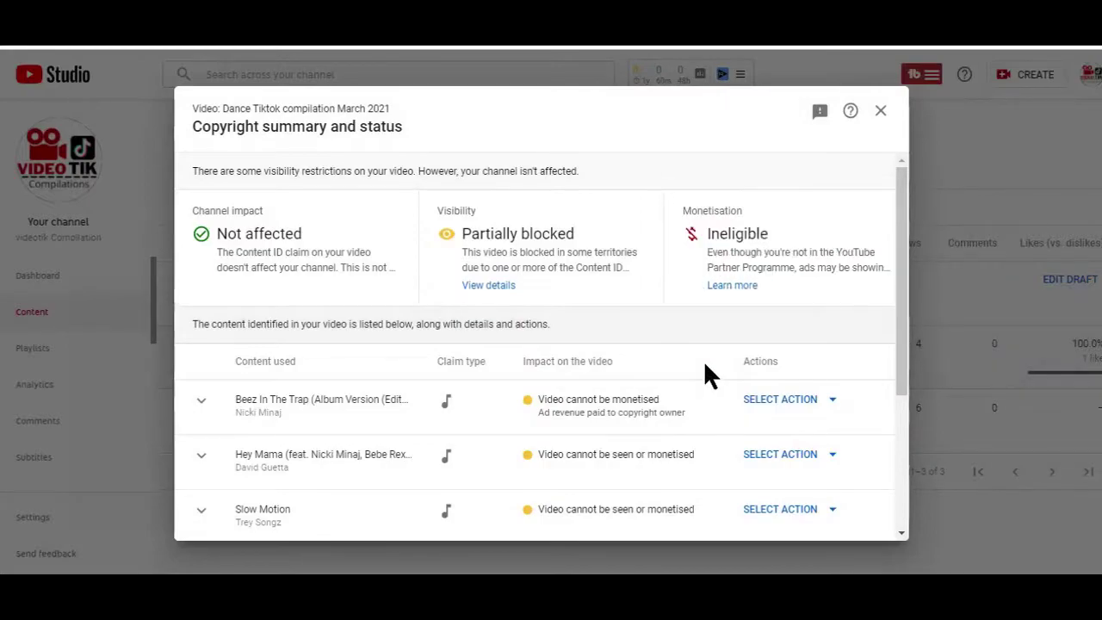
Leave the Copyright summary and switch to the Audio library's Free music track list
scroll(829, 327, "down", 2)
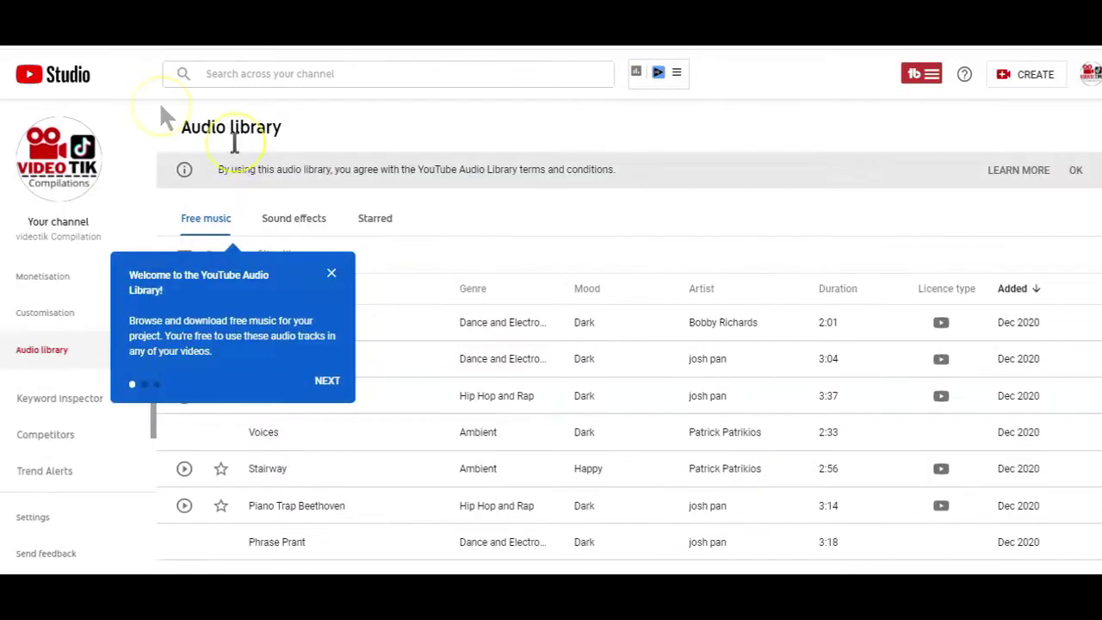
Dismiss the 'Welcome to the YouTube Audio Library' popup and return to the top of Free music
scroll(602, 273, "down", 2)
scroll(602, 282, "down", 5)
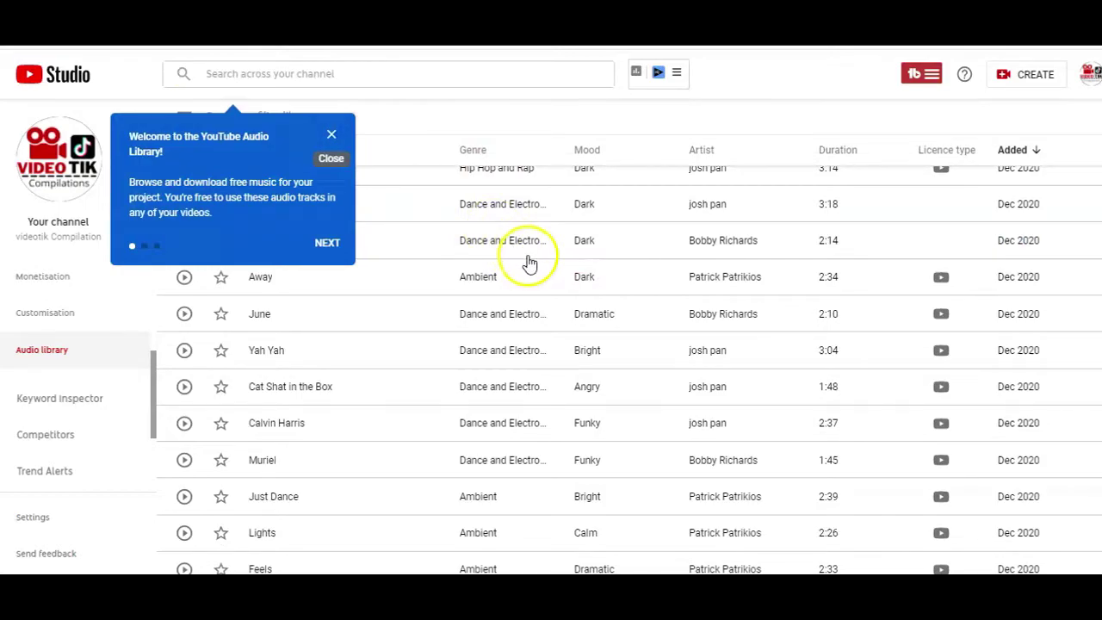
left_click(530, 262)
scroll(468, 143, "up", 5)
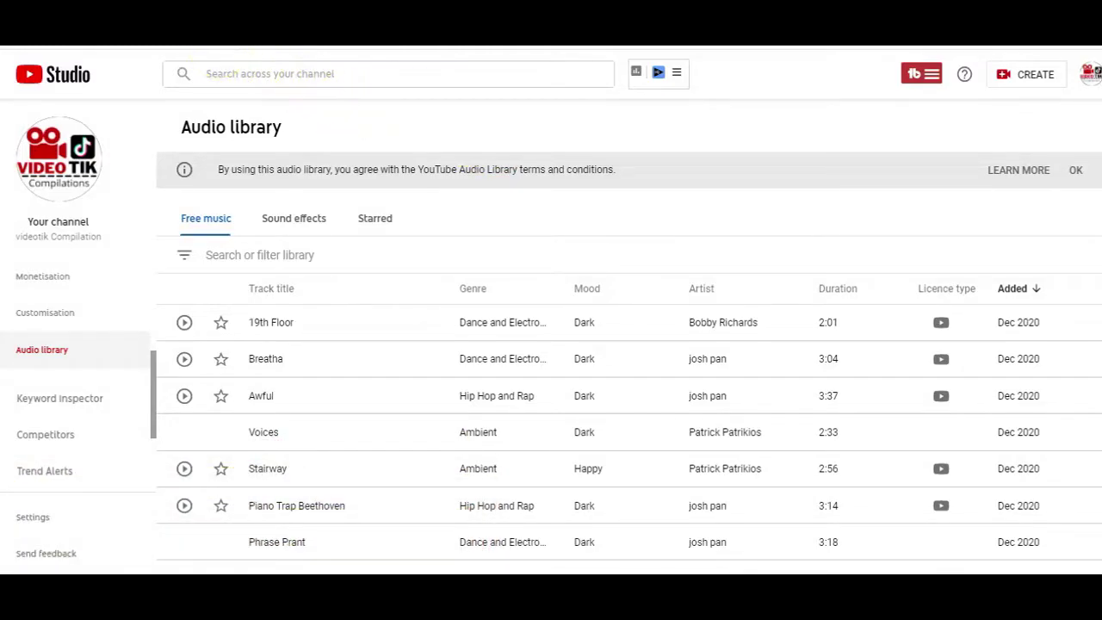
left_click_drag(153, 371, 157, 289)
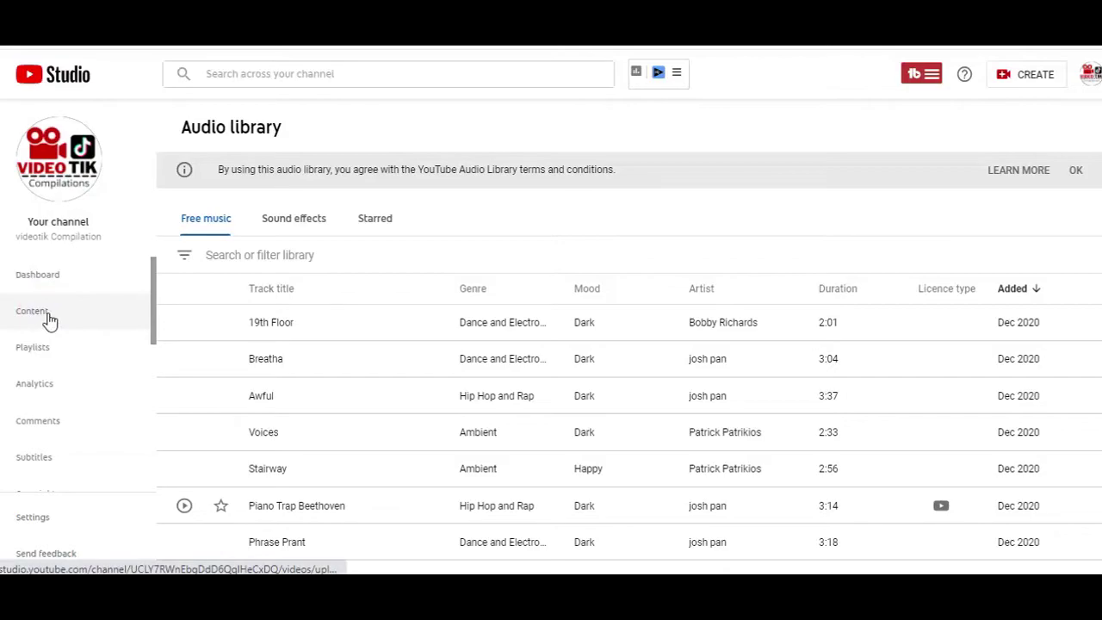
Filter Channel content uploads by Copyright claims, leaving the two claimed March 2021 compilations
left_click(49, 318)
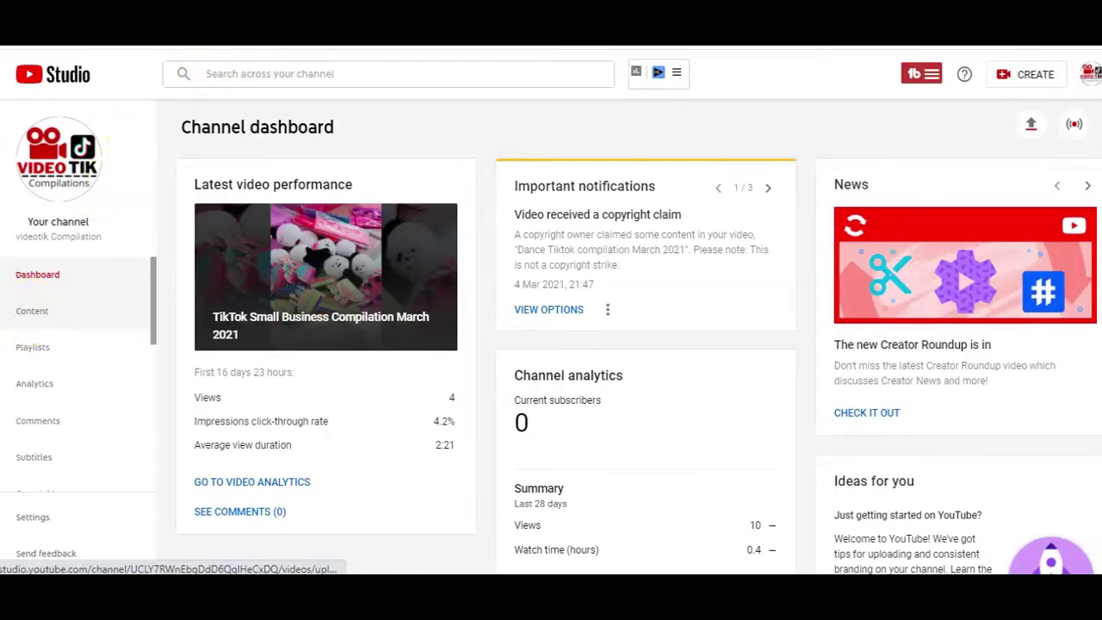
left_click(548, 309)
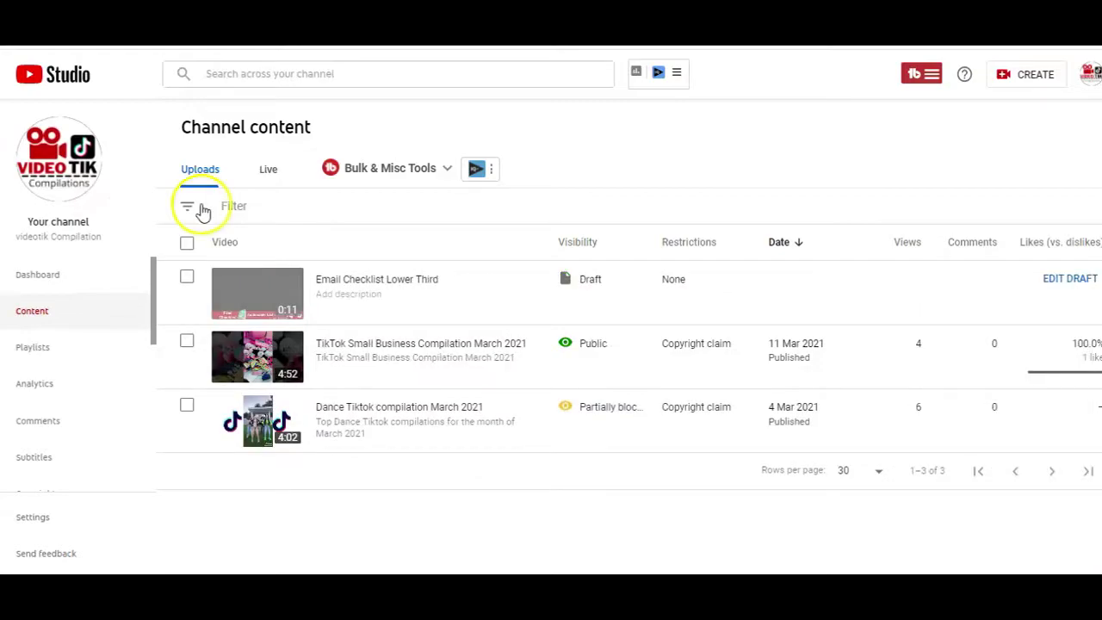
left_click(185, 209)
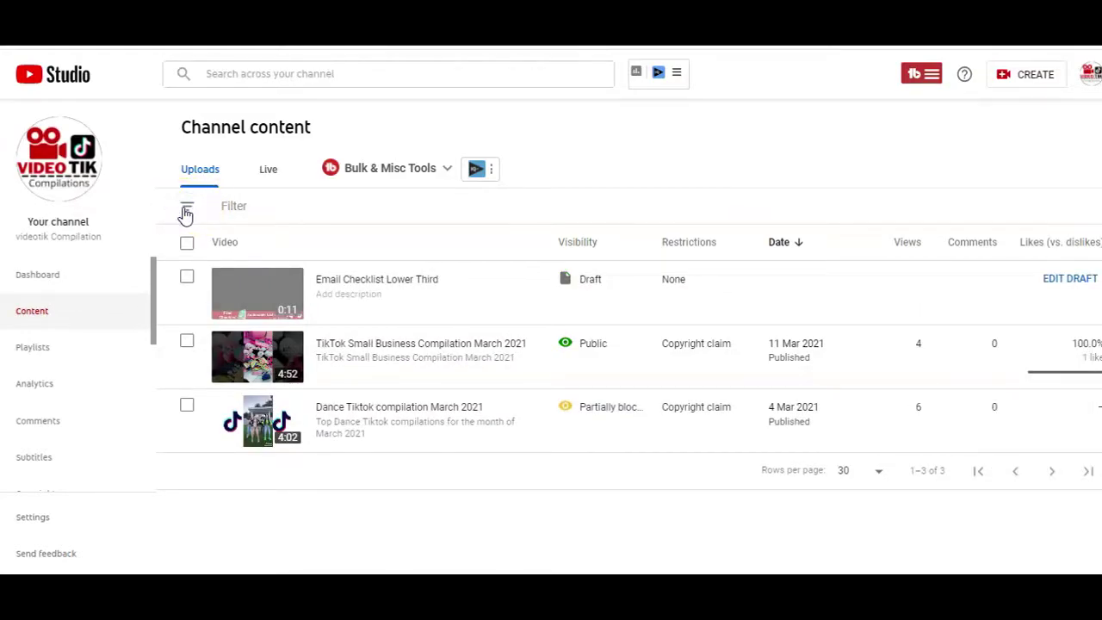
left_click(209, 206)
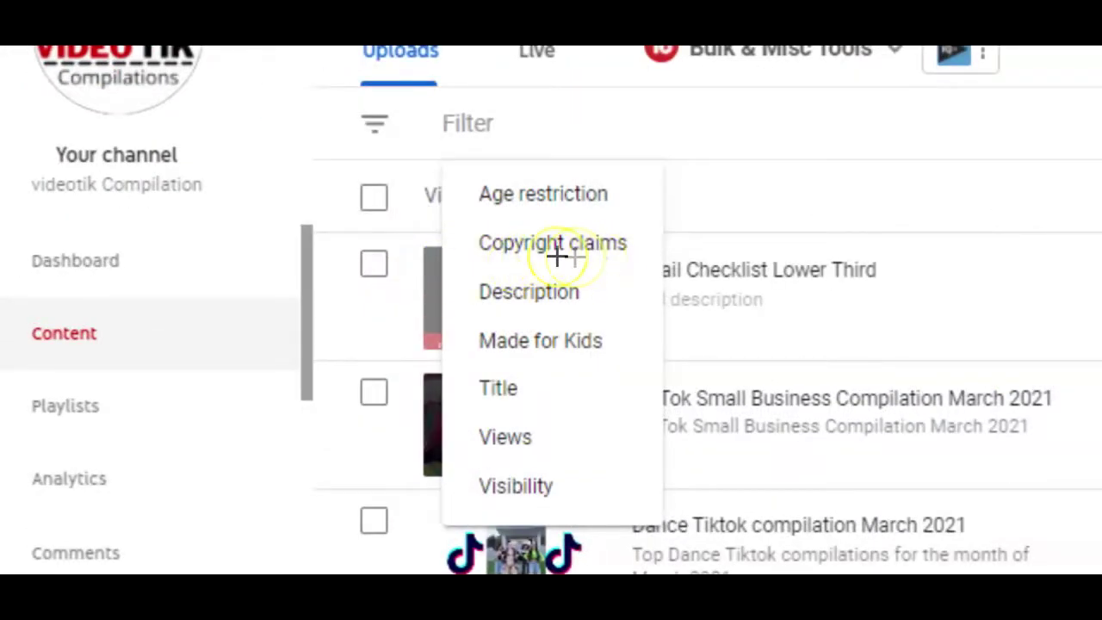
left_click(553, 250)
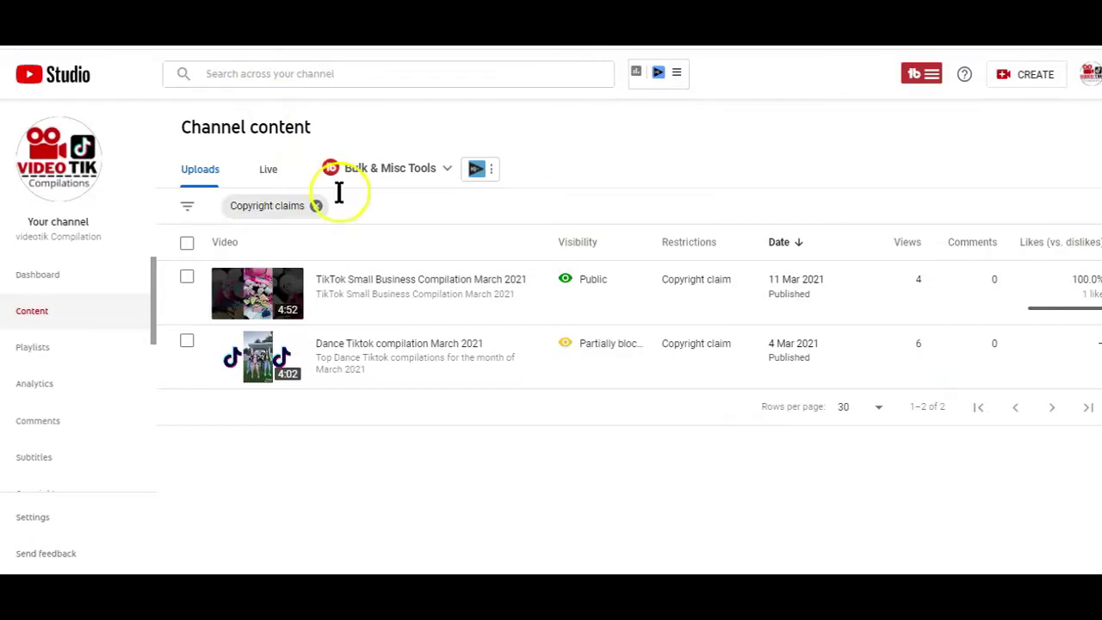
Show the claim card for TikTok Small Business Compilation March 2021's 'Copyright claim' restriction
mouse_move(611, 273)
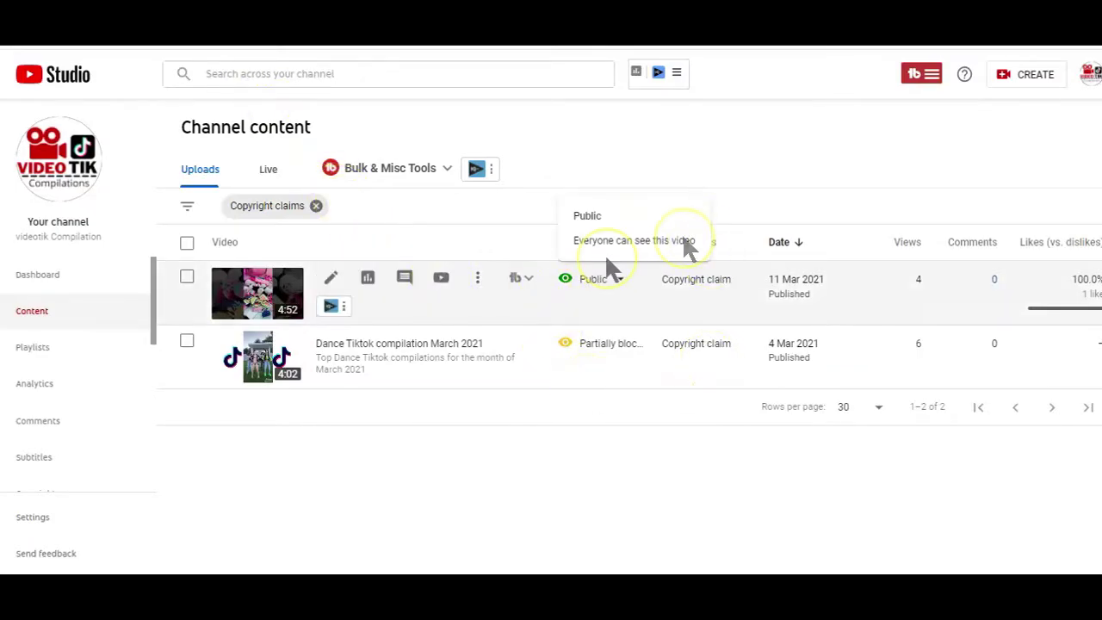
mouse_move(694, 358)
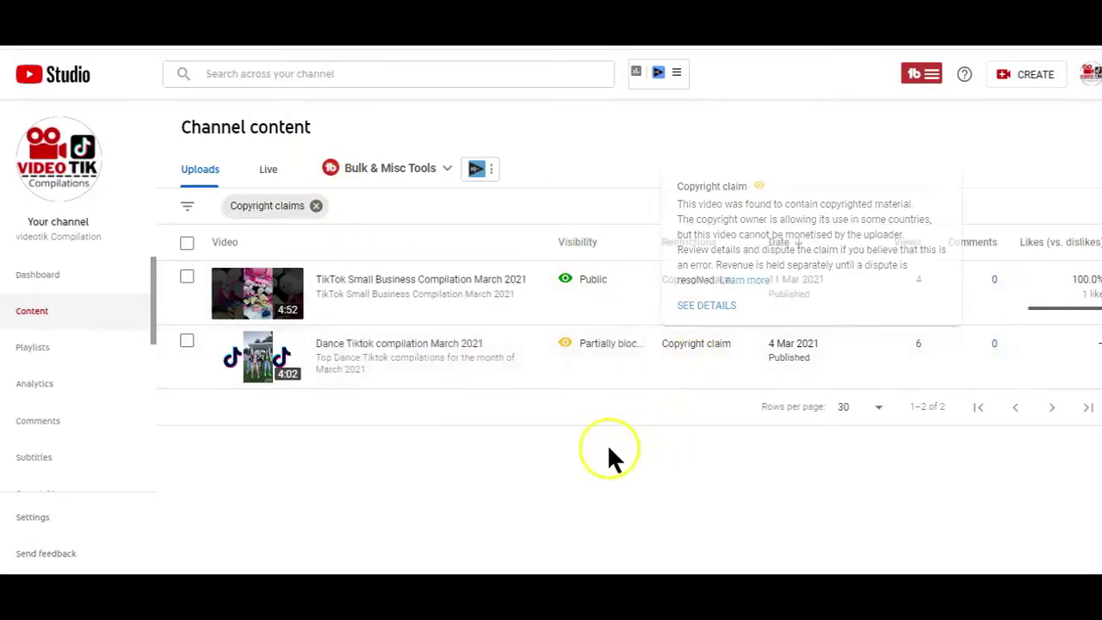
mouse_move(712, 286)
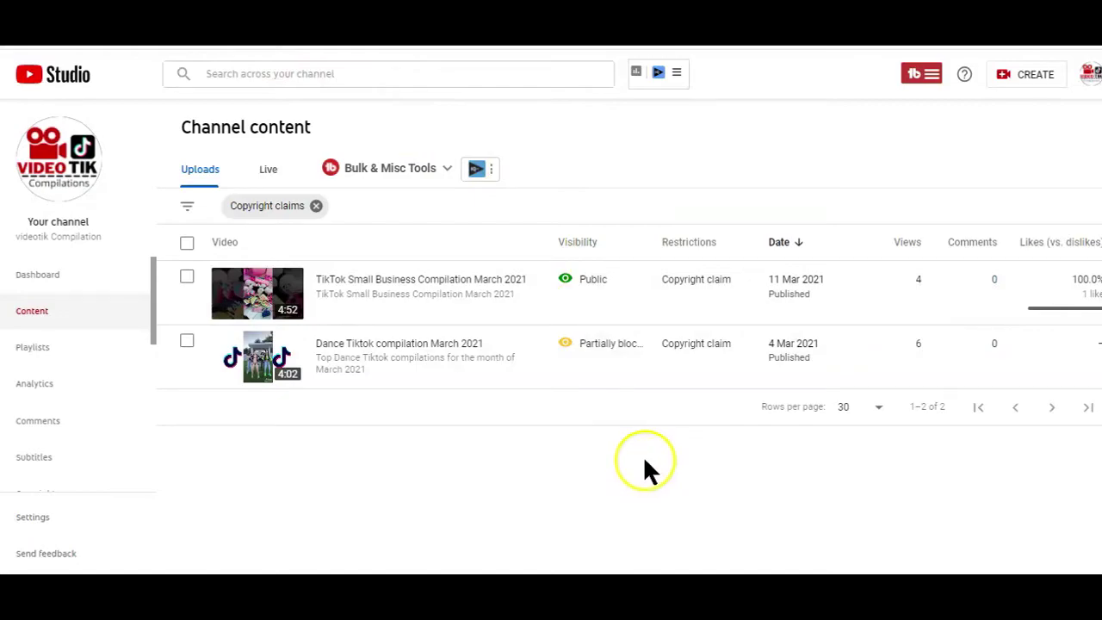
mouse_move(703, 277)
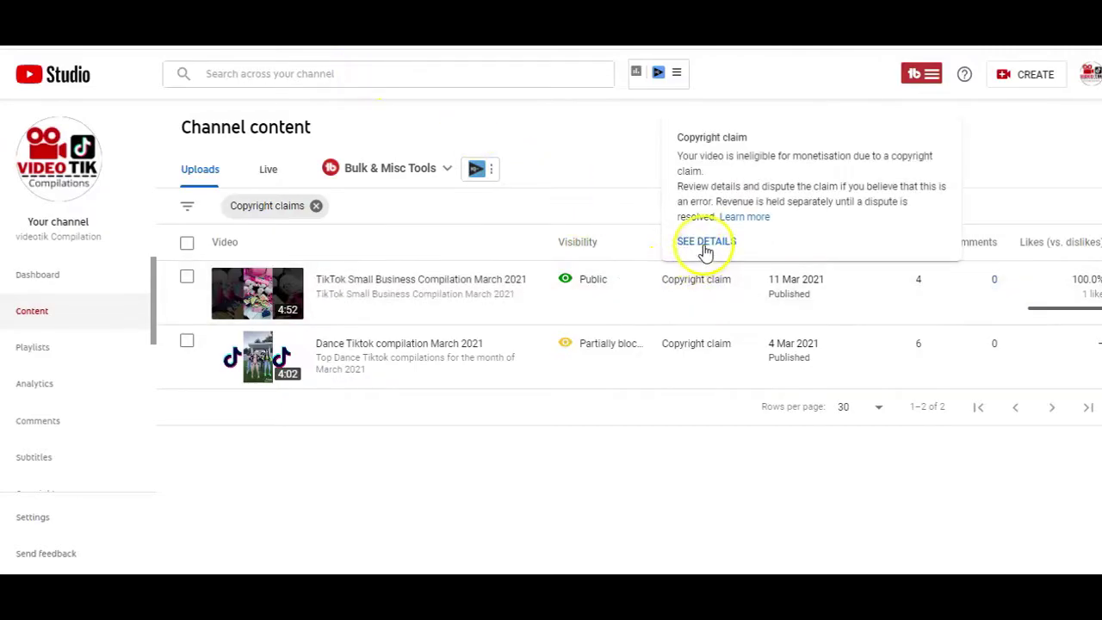
Open the claim details and list the fix options for the song Send Me On My Way
left_click(705, 245)
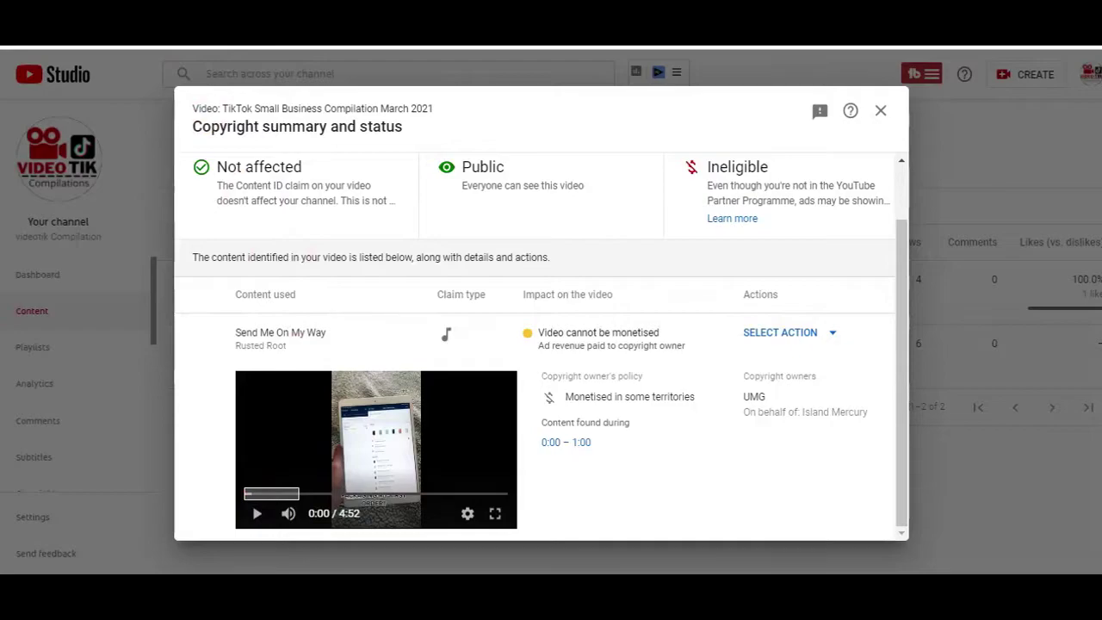
left_click(835, 336)
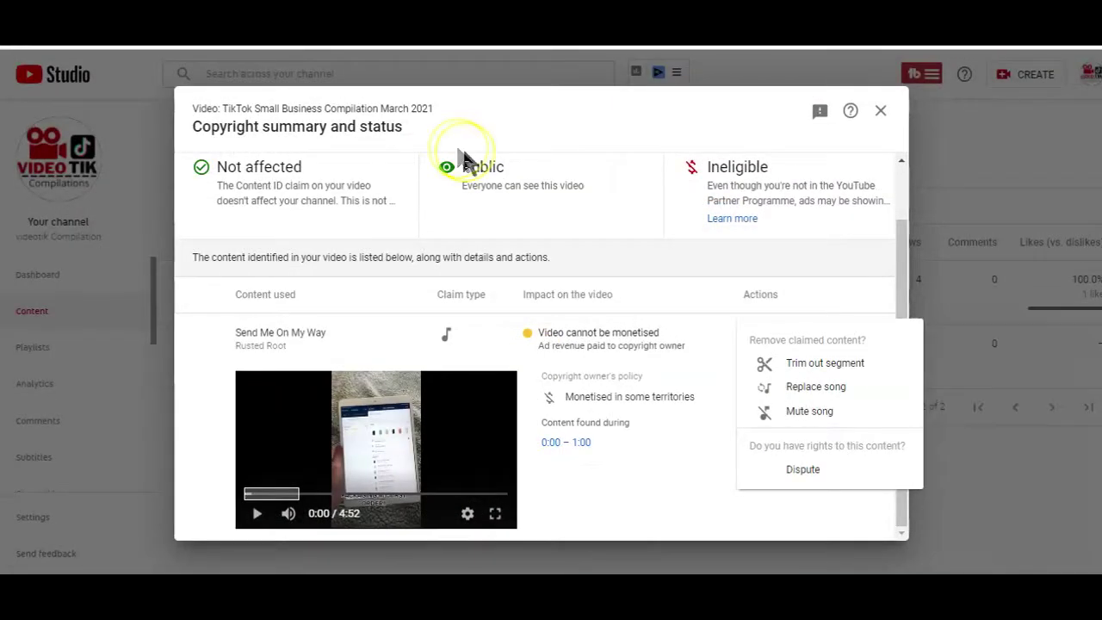
Choose Replace song, add Meet & Fun!, and preview Road Tripzzz from the Free music list
left_click(809, 387)
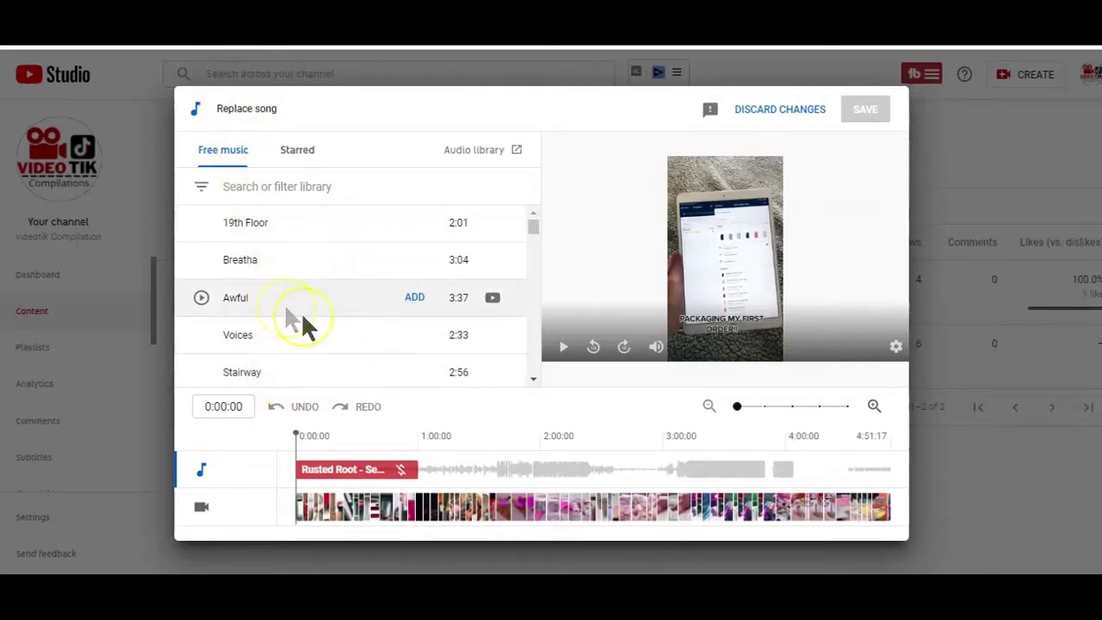
scroll(398, 295, "down", 7)
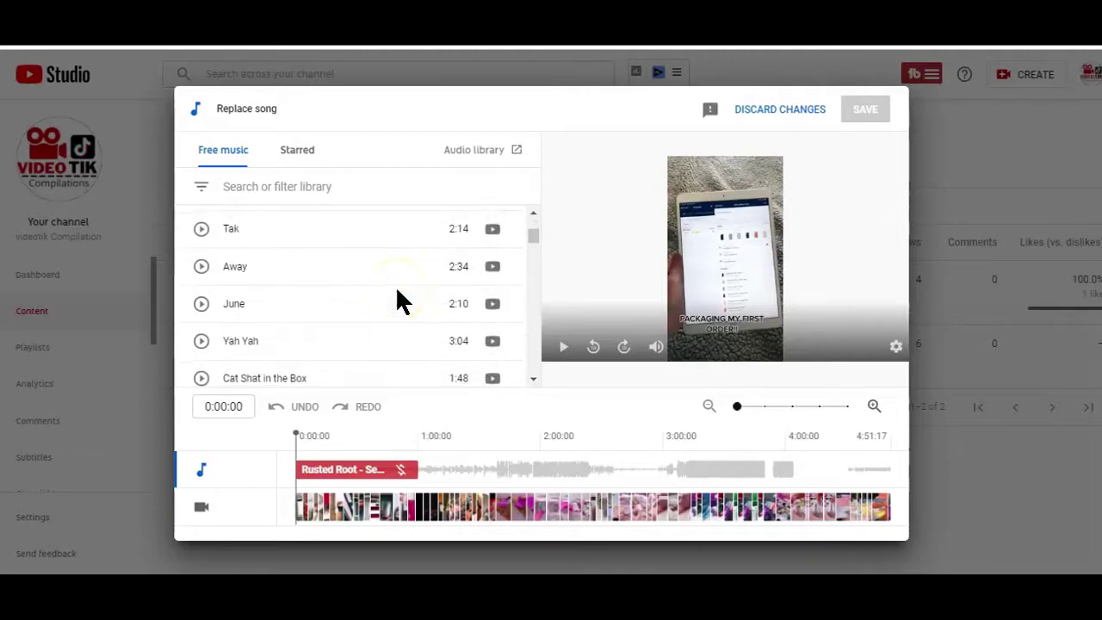
scroll(398, 295, "down", 5)
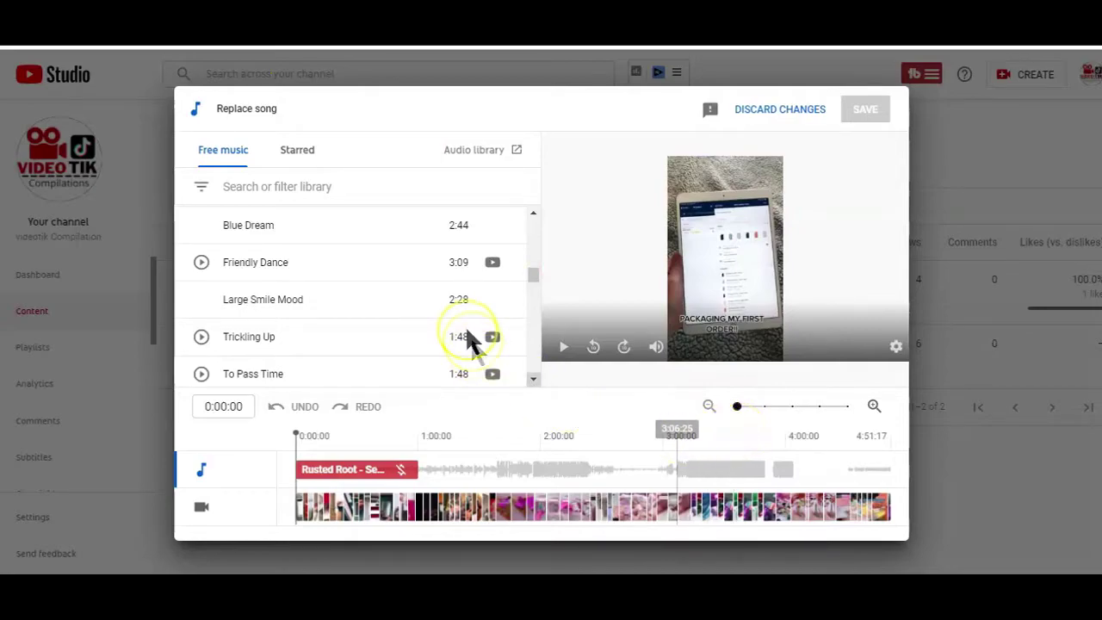
scroll(467, 332, "down", 2)
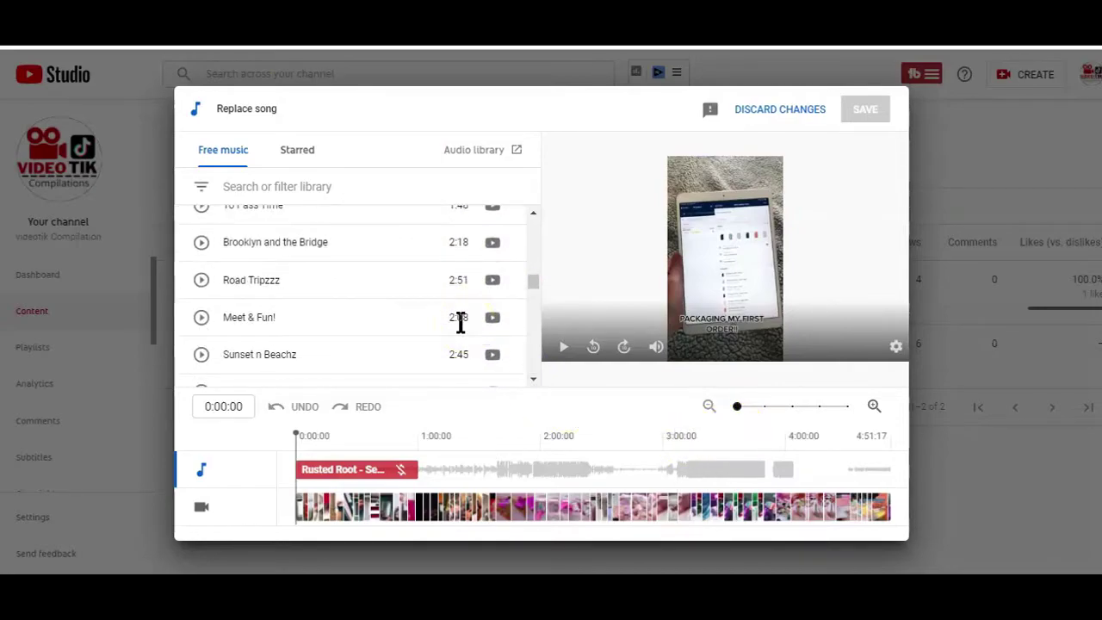
left_click(422, 318)
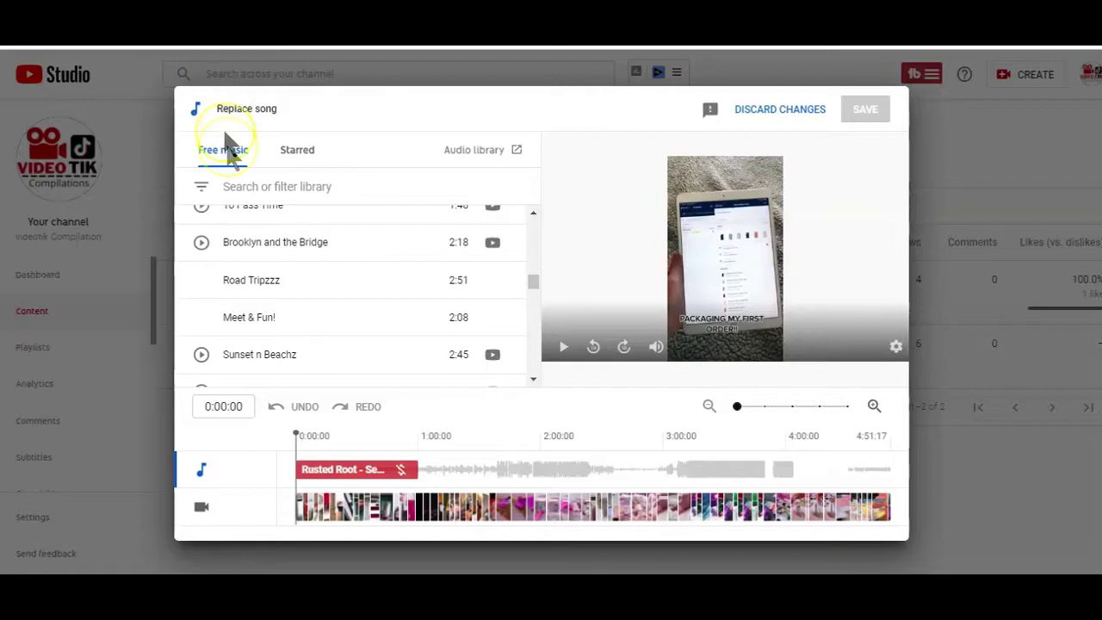
left_click(202, 282)
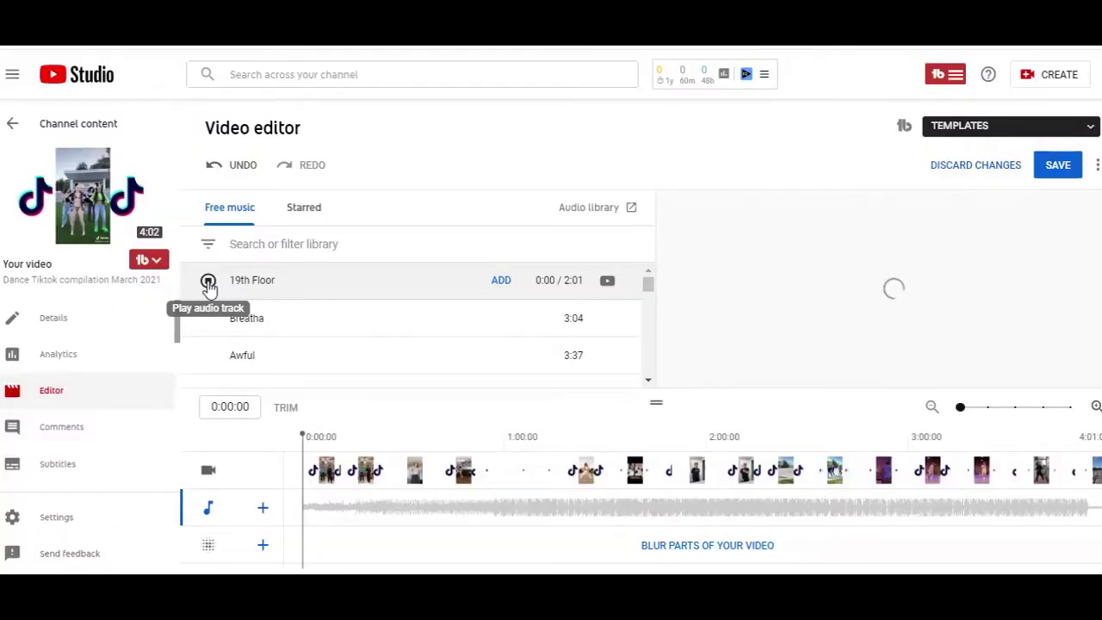
Stop and restart the 19th Floor preview, then play a preview of the June track
left_click(213, 315)
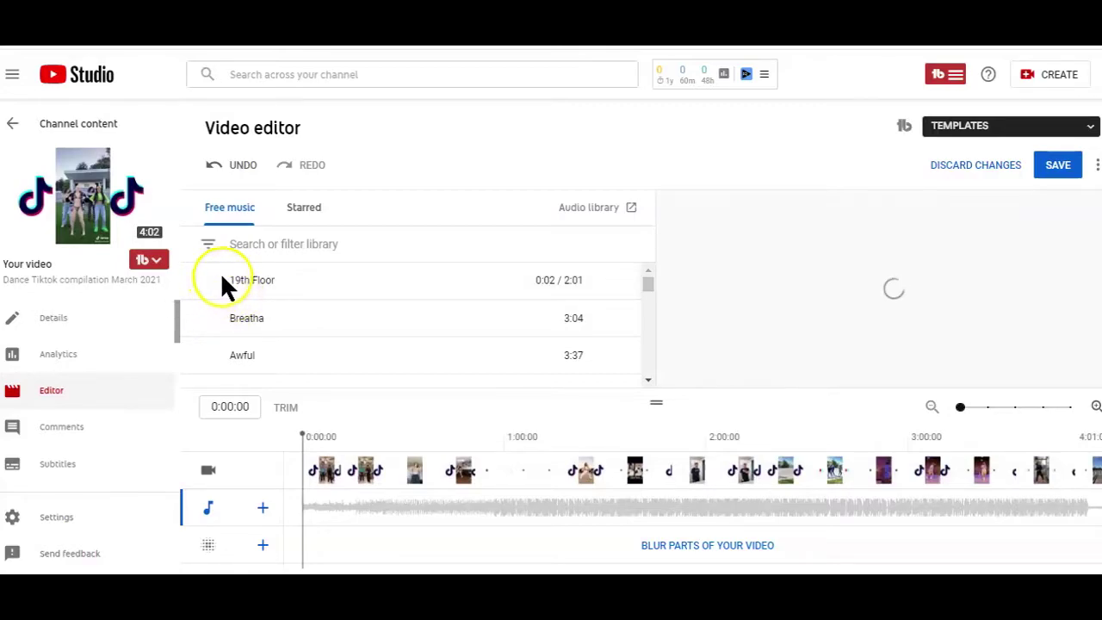
left_click(254, 280)
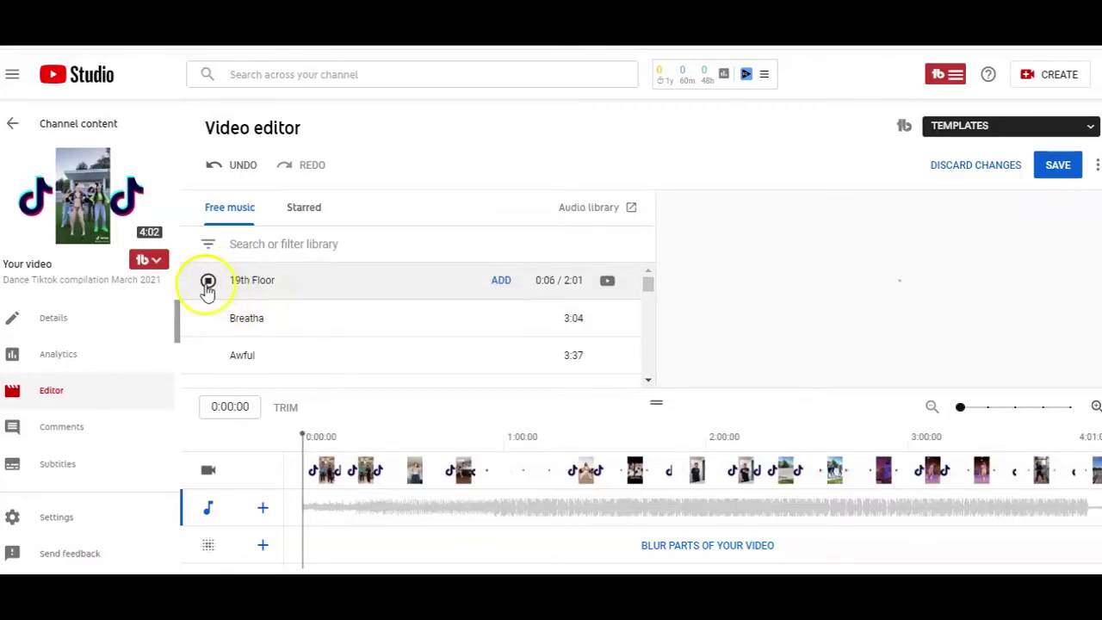
scroll(215, 340, "down", 3)
left_click(246, 333)
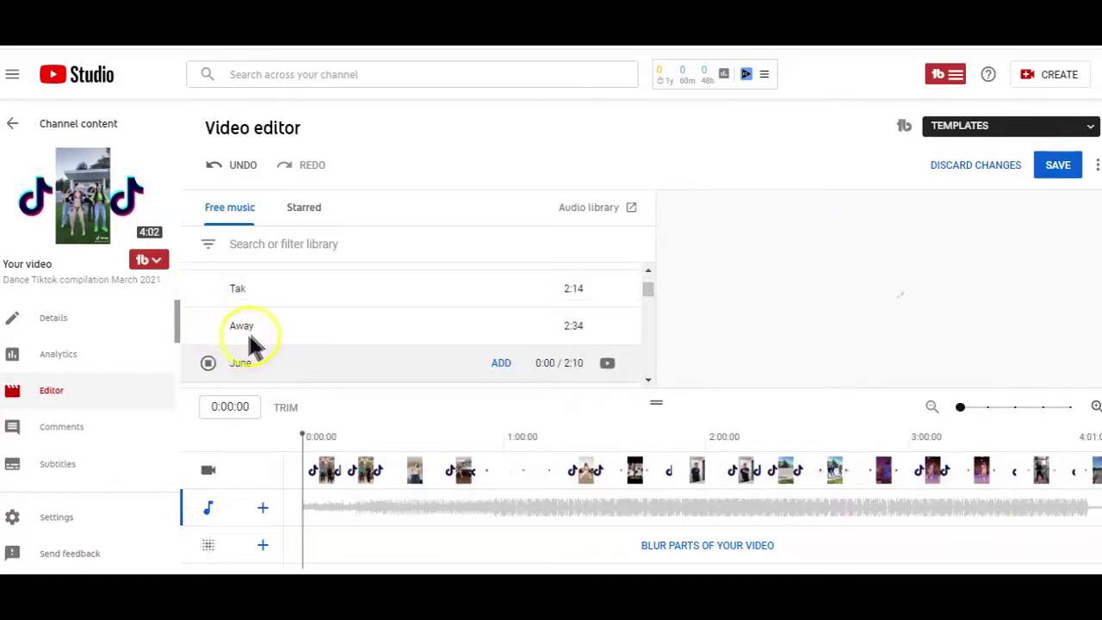
left_click(208, 327)
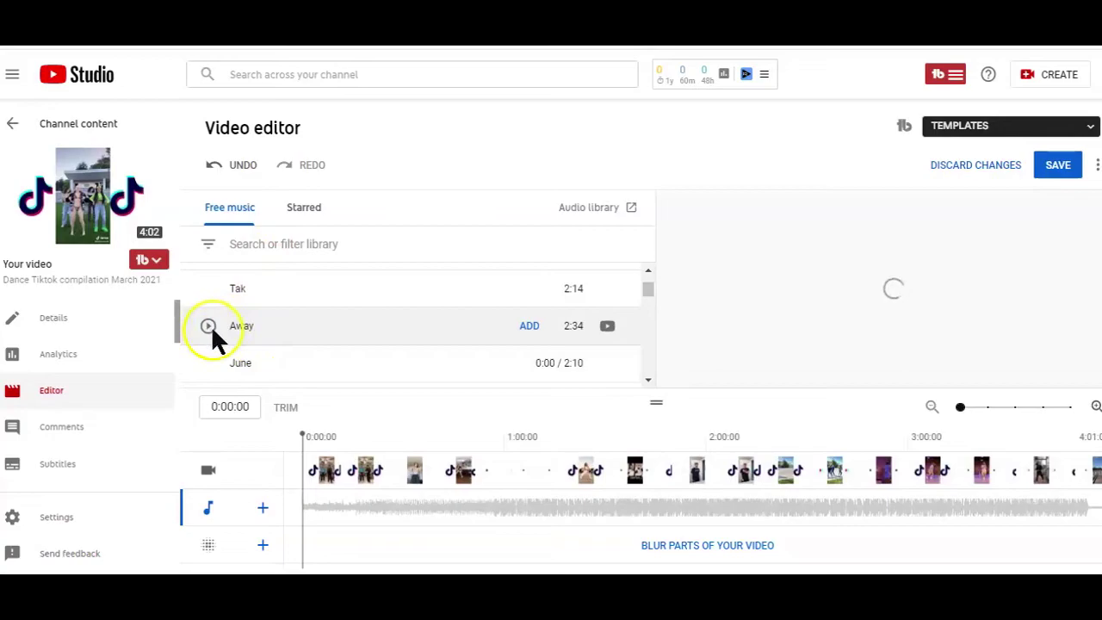
left_click(209, 362)
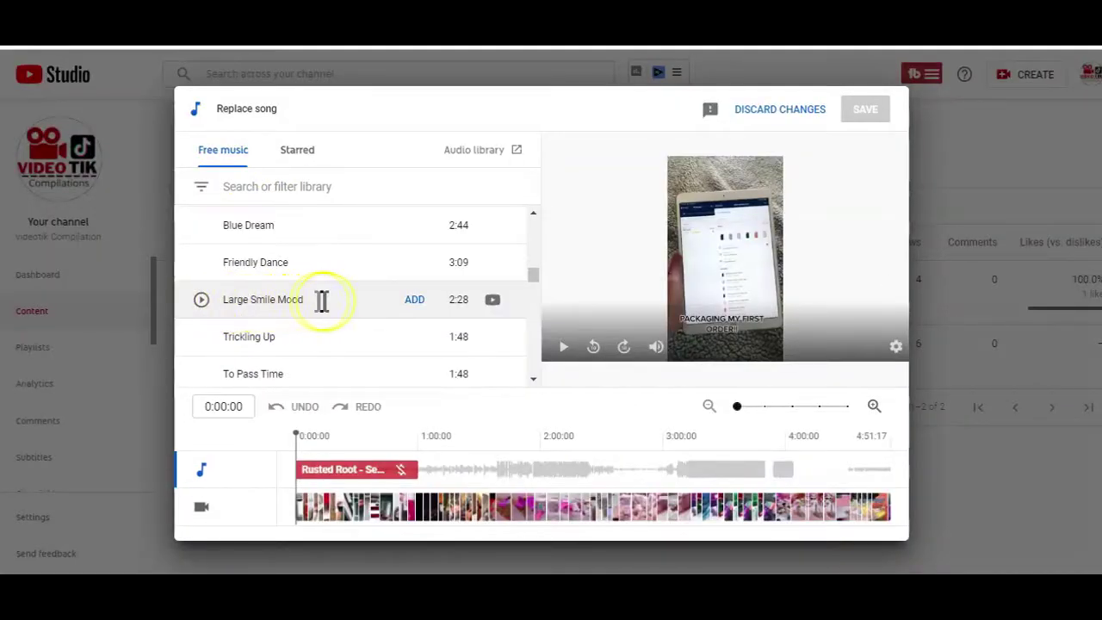
Add Large Smile Mood as the replacement for the claimed Rusted Root song
left_click(414, 305)
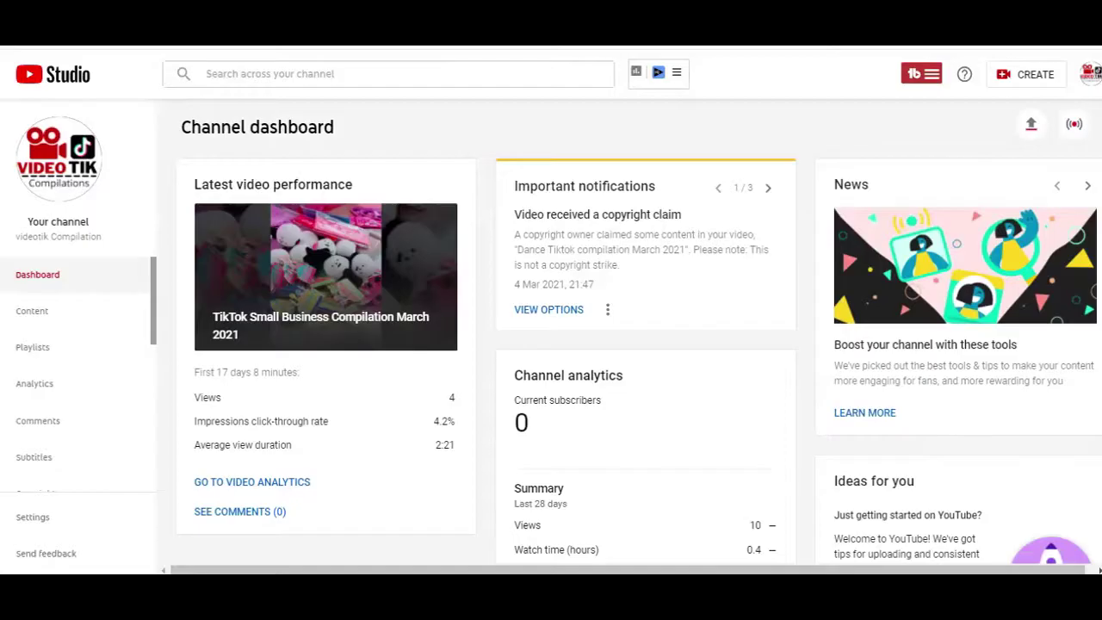
Open the Dance Tiktok compilation March 2021 video from Content and go to its Editor
left_click(32, 317)
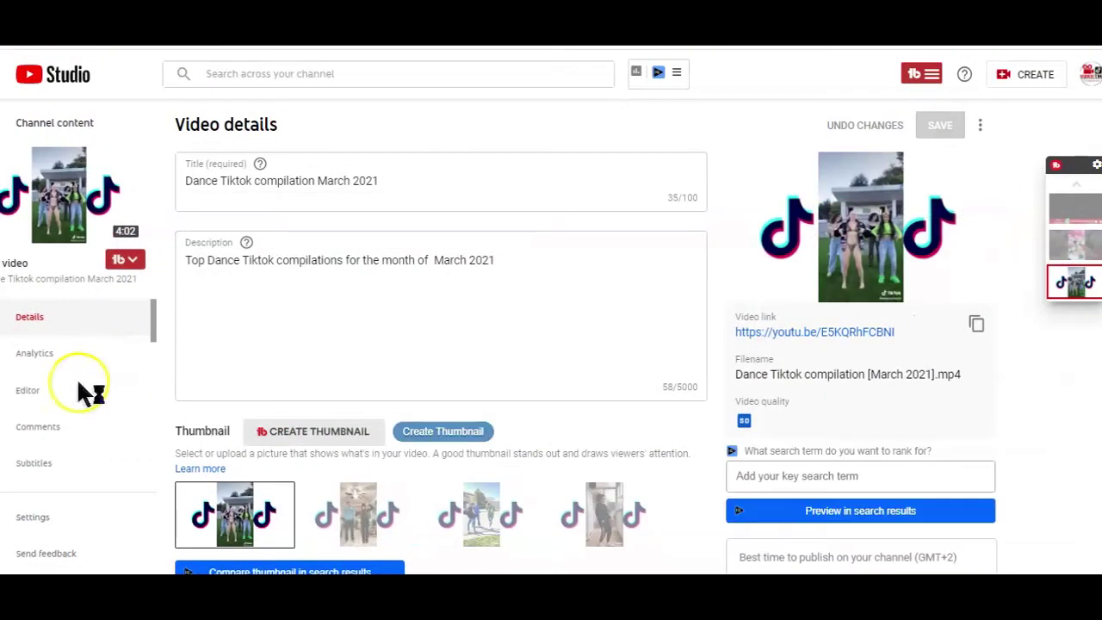
left_click(26, 392)
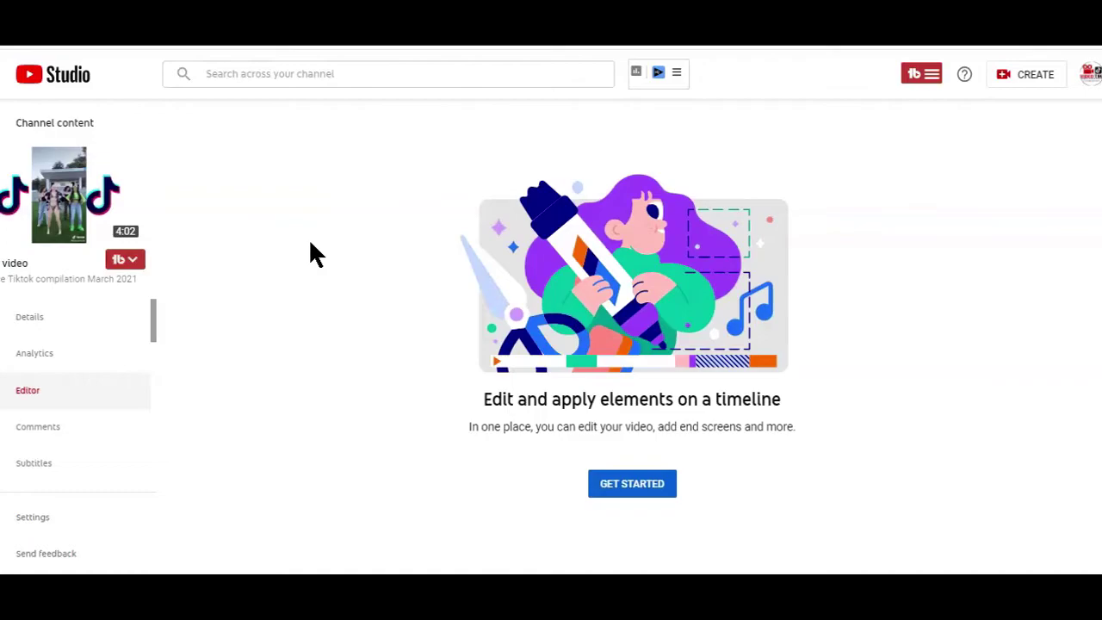
Start the Editor to display the video, audio, blur and end screen timeline tracks
left_click(308, 257)
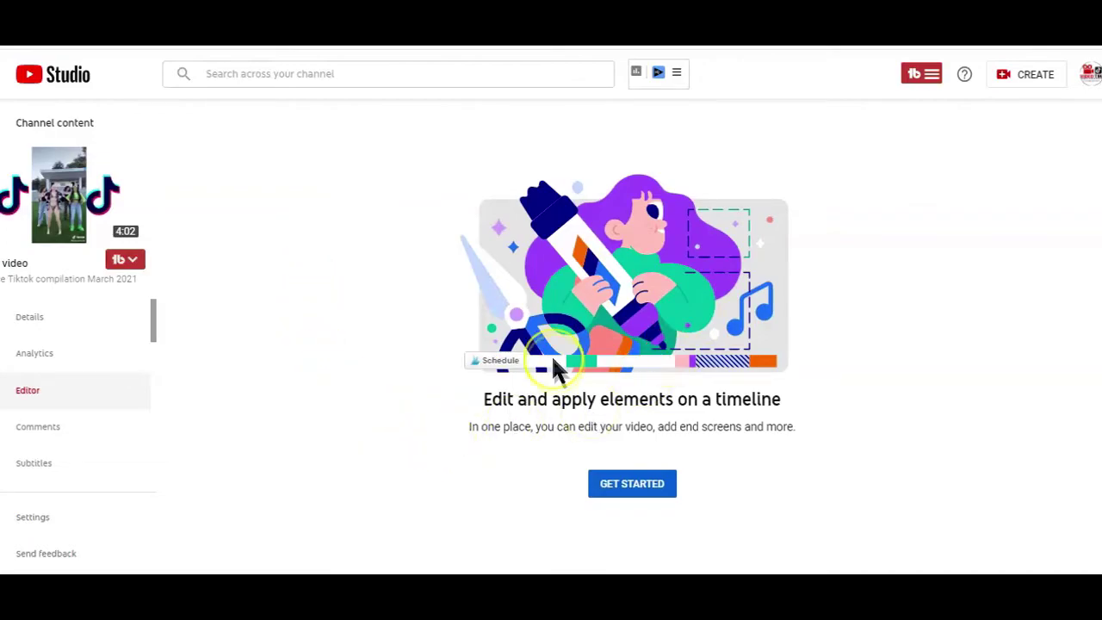
left_click(623, 489)
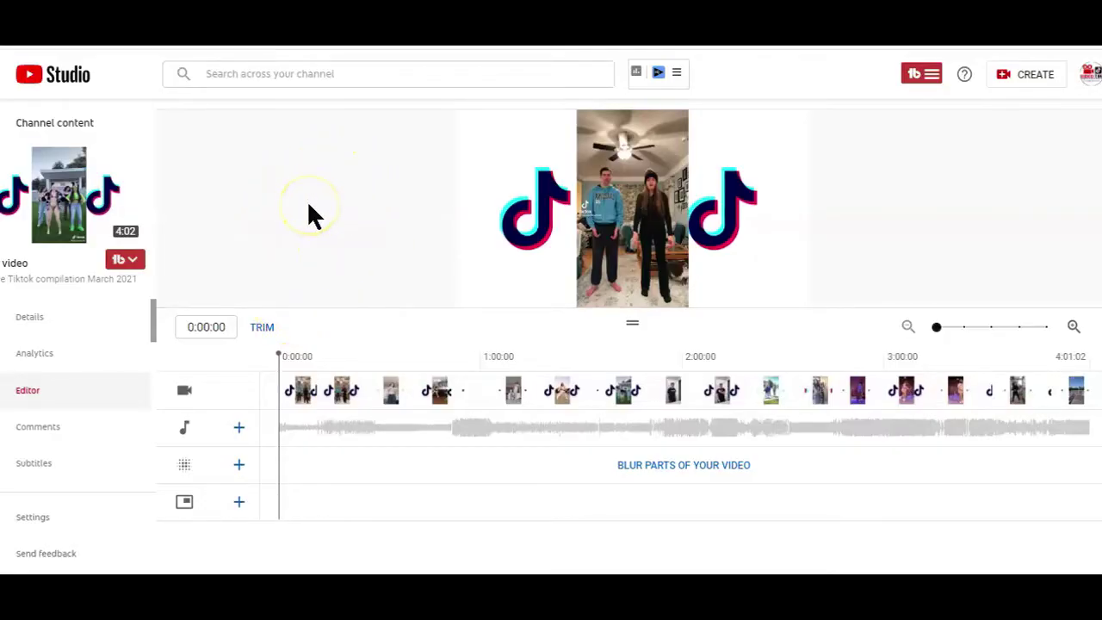
Open the Free music list for the audio track and briefly check its filter options
left_click(195, 429)
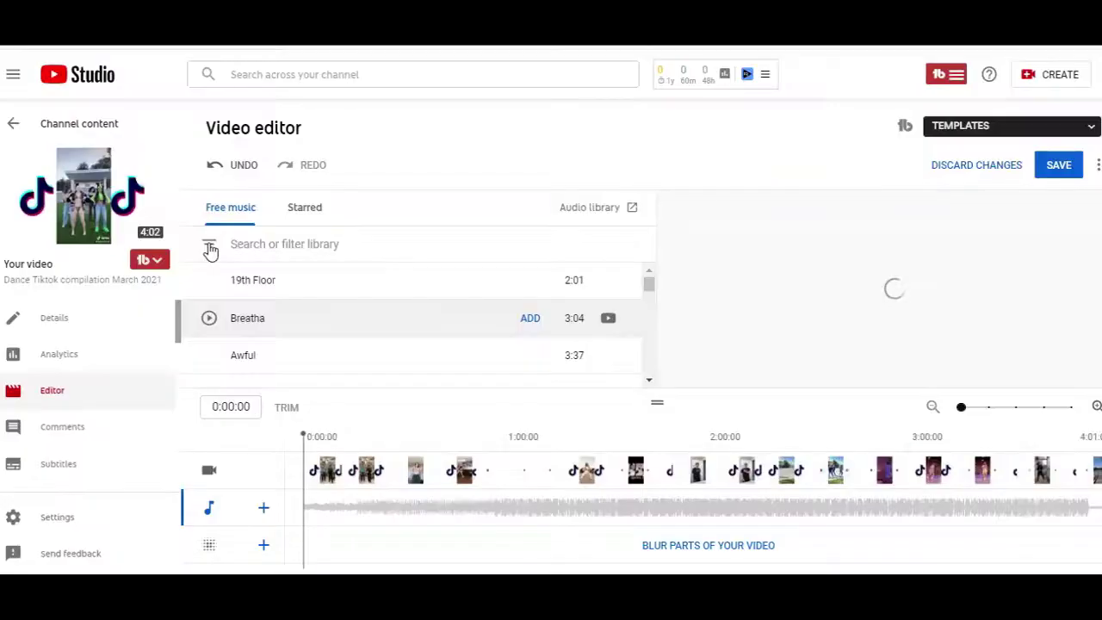
left_click(210, 247)
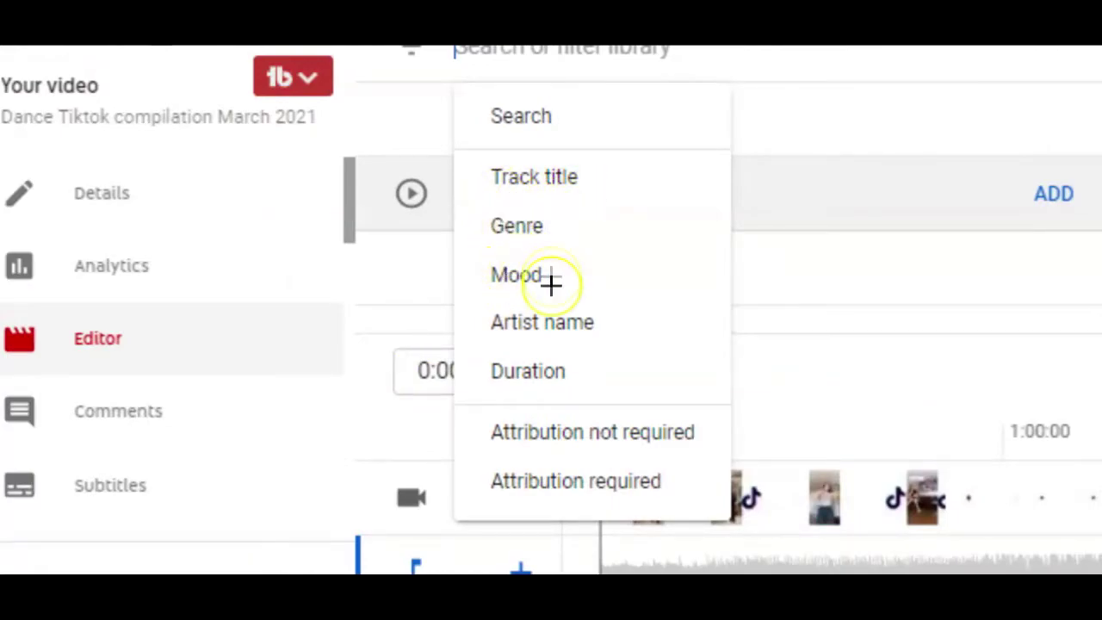
key("Escape")
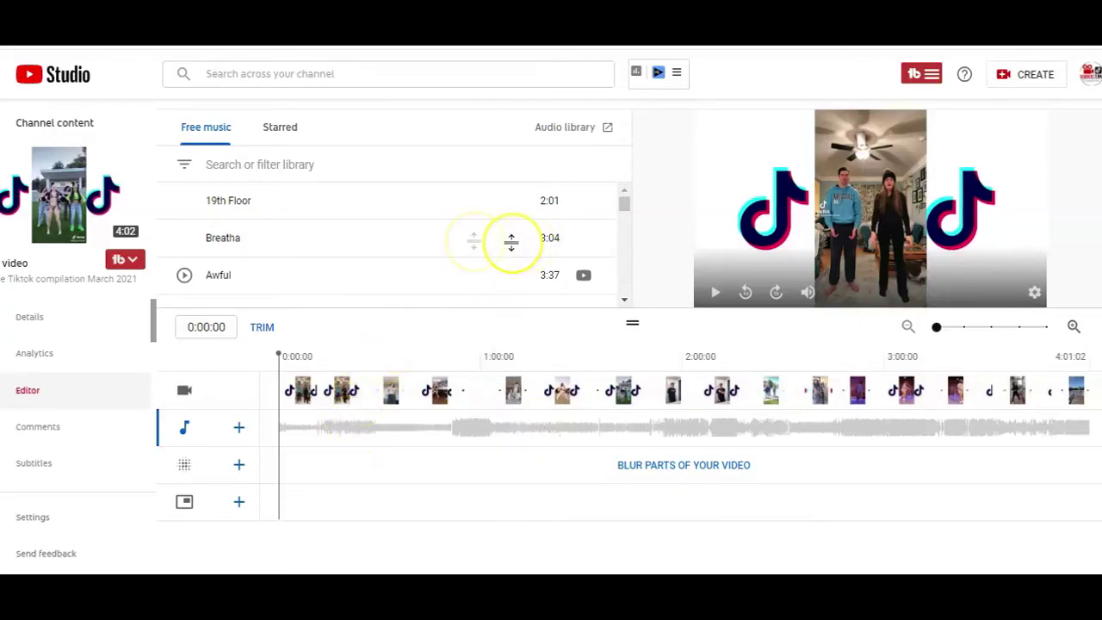
Add 19th Floor and Breatha to the audio track, then select the Breatha clip at about 0:57
mouse_move(354, 235)
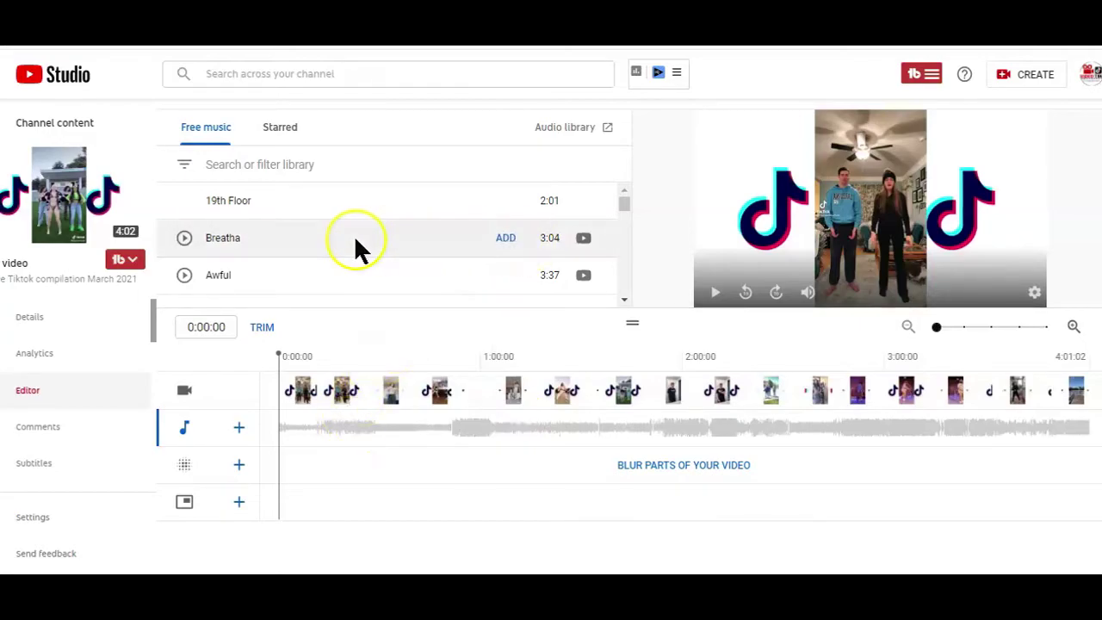
left_click(506, 239)
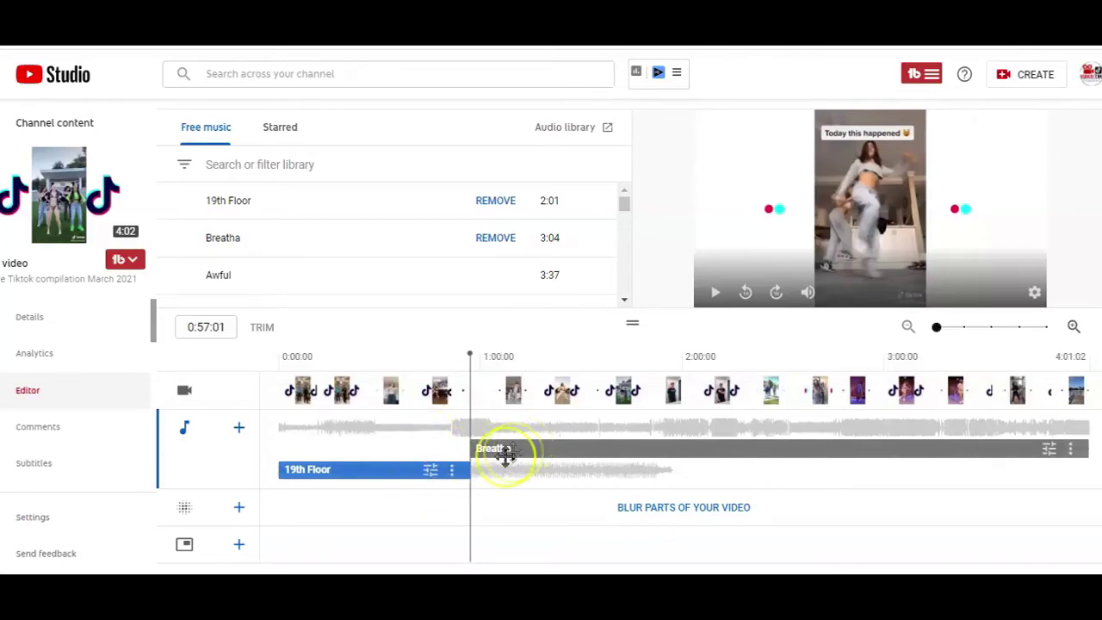
left_click(465, 511)
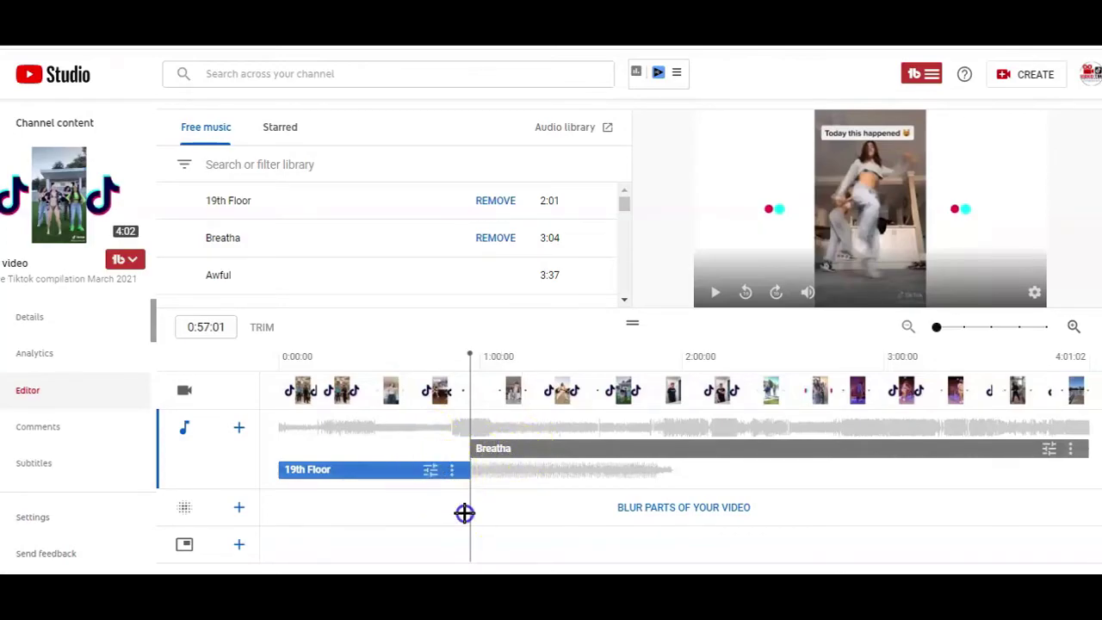